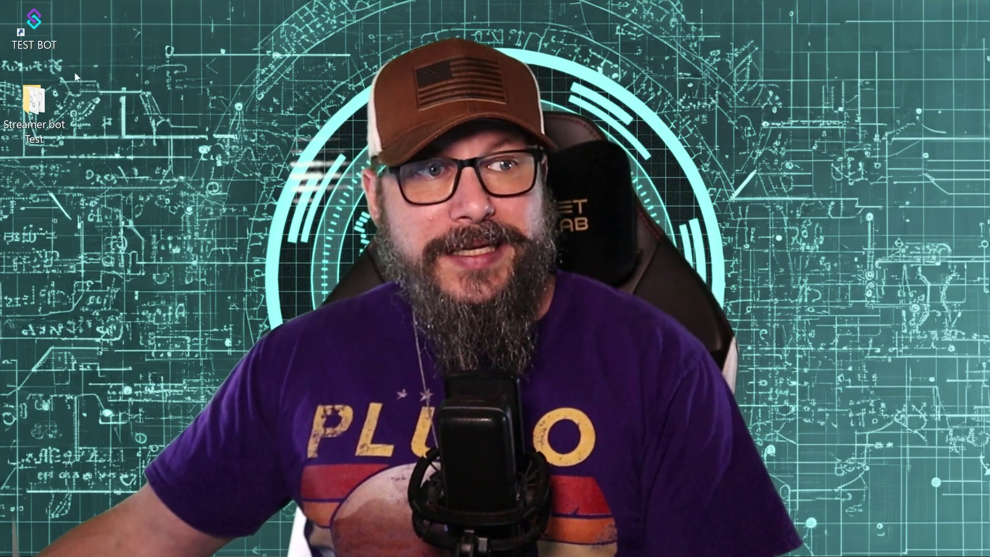
Launch the test bot and inspect the chatGPT action's settings, leaving them unchanged.
left_click(21, 31)
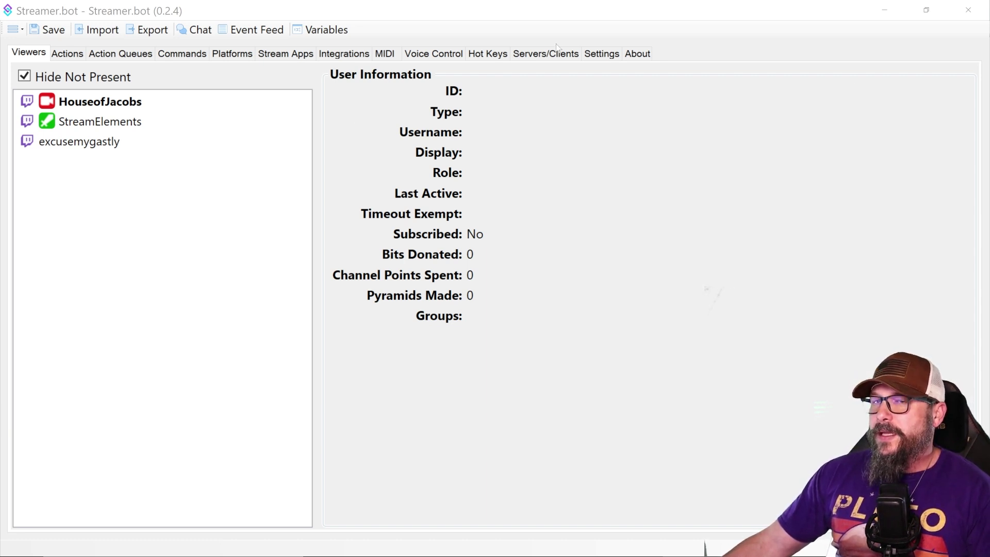
left_click(67, 53)
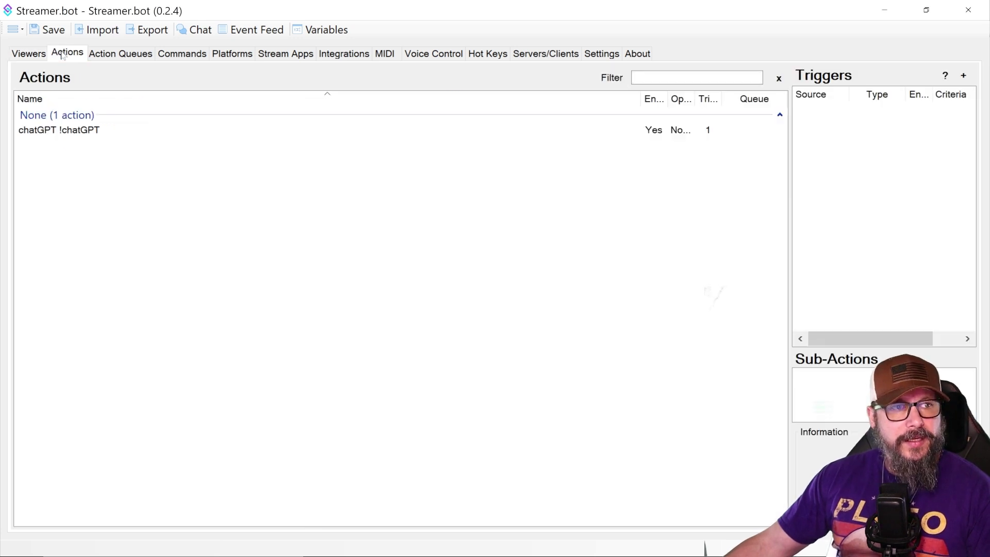
left_click(92, 130)
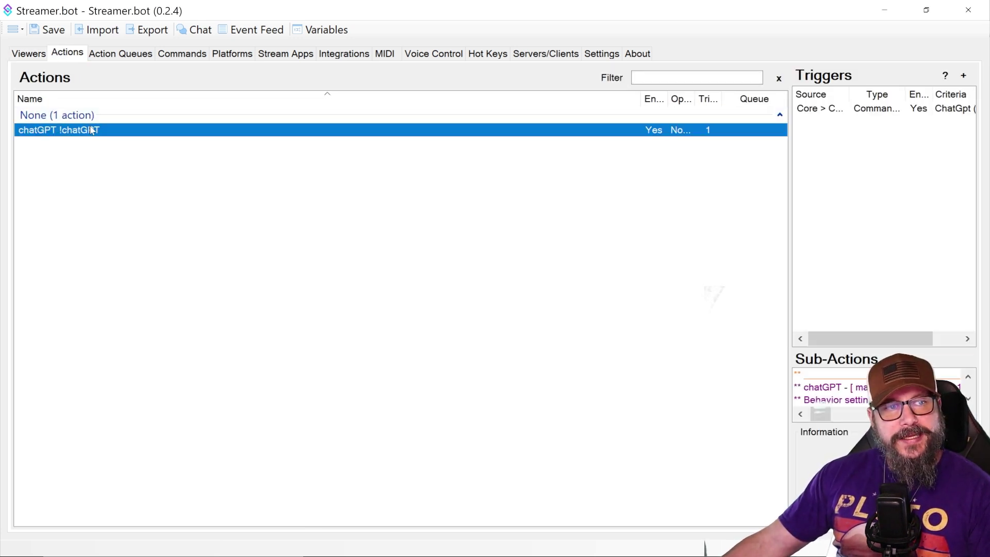
double_click(242, 138)
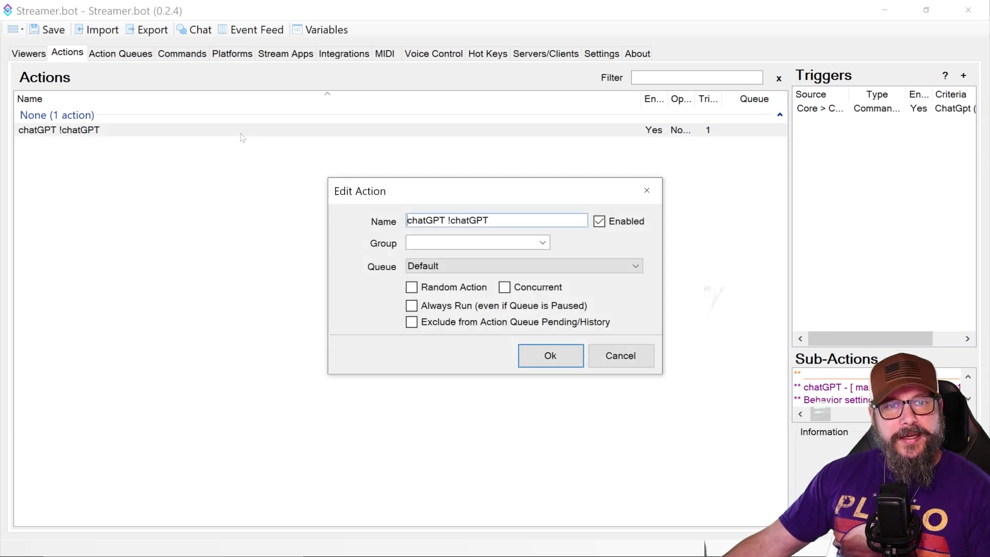
left_click(549, 356)
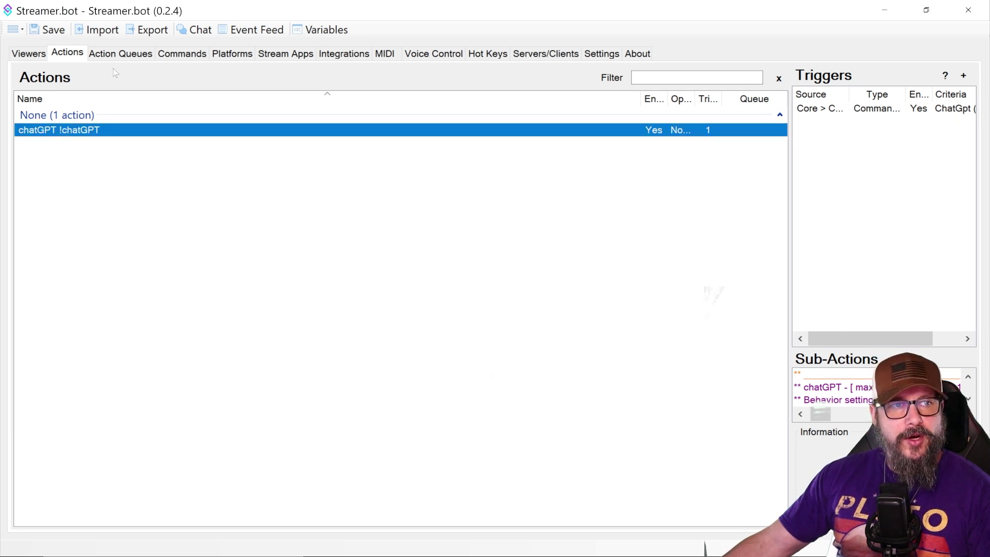
Check the Action Queues and the AI CHAT command, then reload the chatGPT action's sub-actions.
left_click(119, 59)
left_click(172, 59)
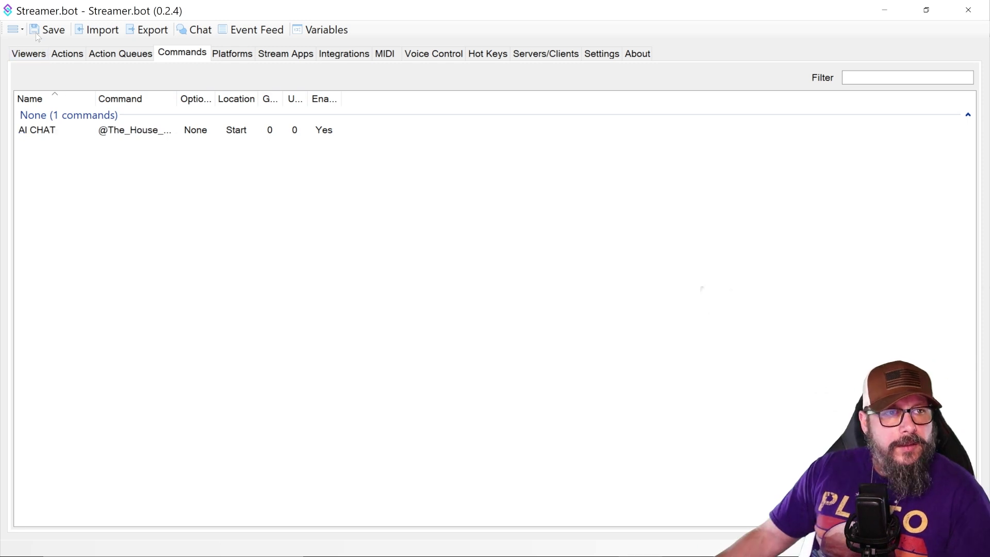
left_click(65, 54)
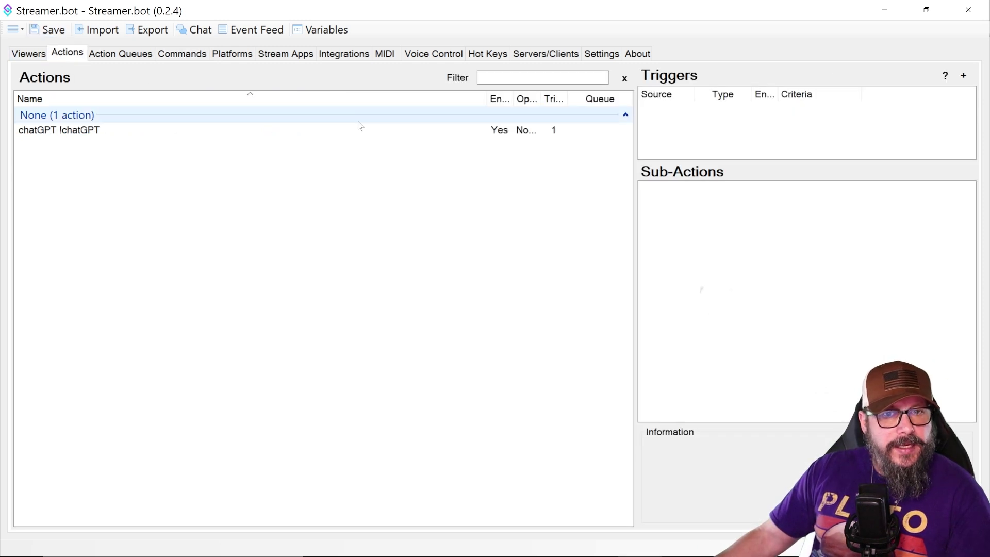
left_click(75, 130)
Open the custom GPT Execute Code sub-action and delete all of its existing code.
left_click(679, 288)
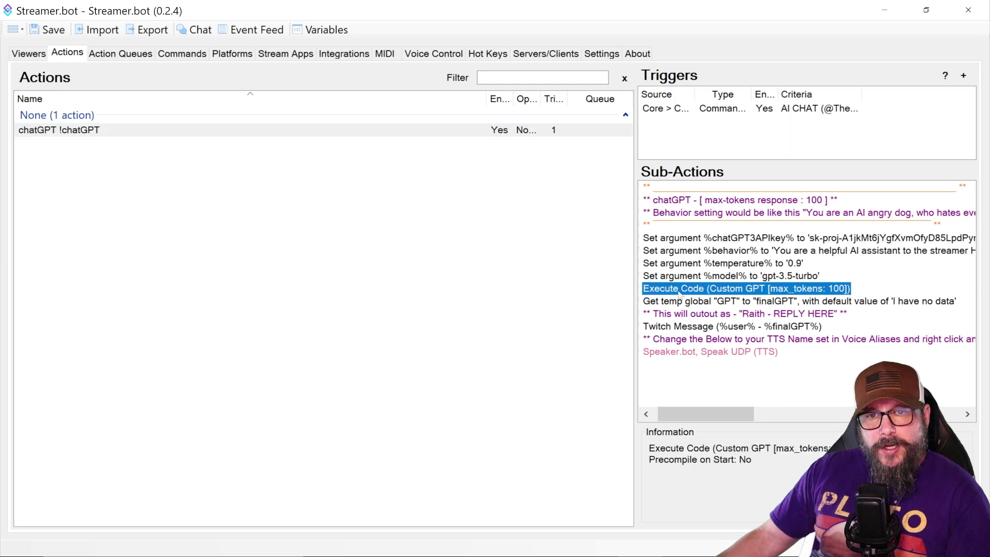
double_click(679, 290)
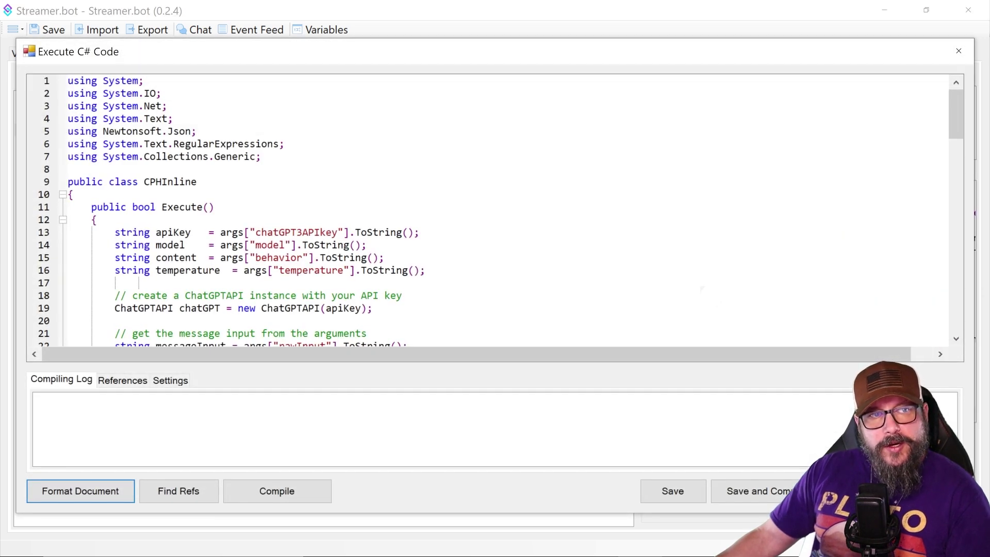
key("ctrl+a")
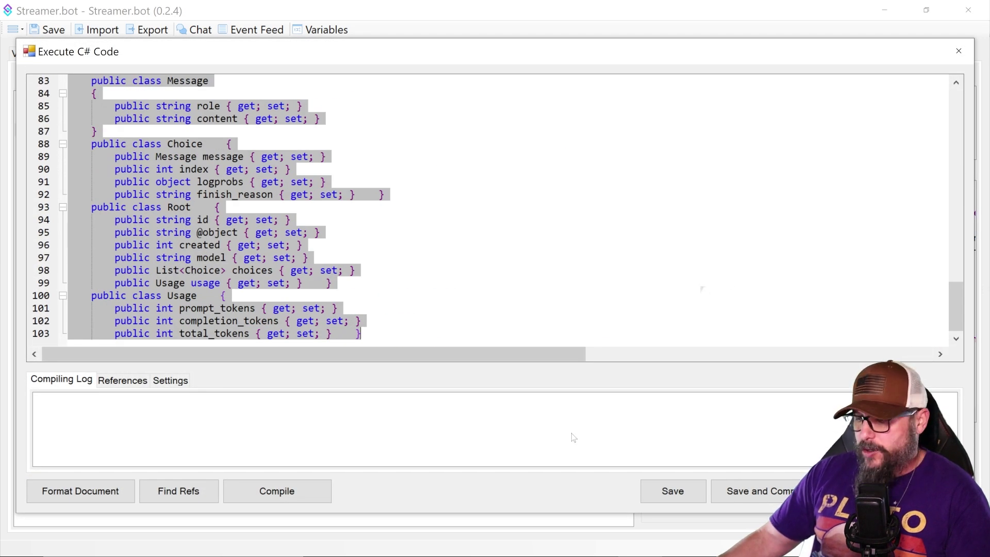
key("Delete")
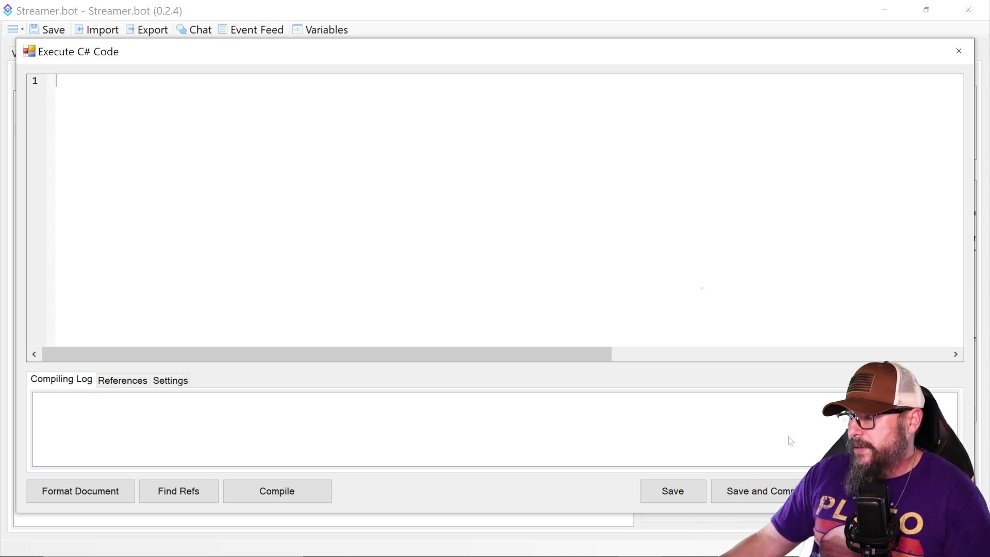
Bring the browser with the Twitch page to the front.
mouse_move(139, 547)
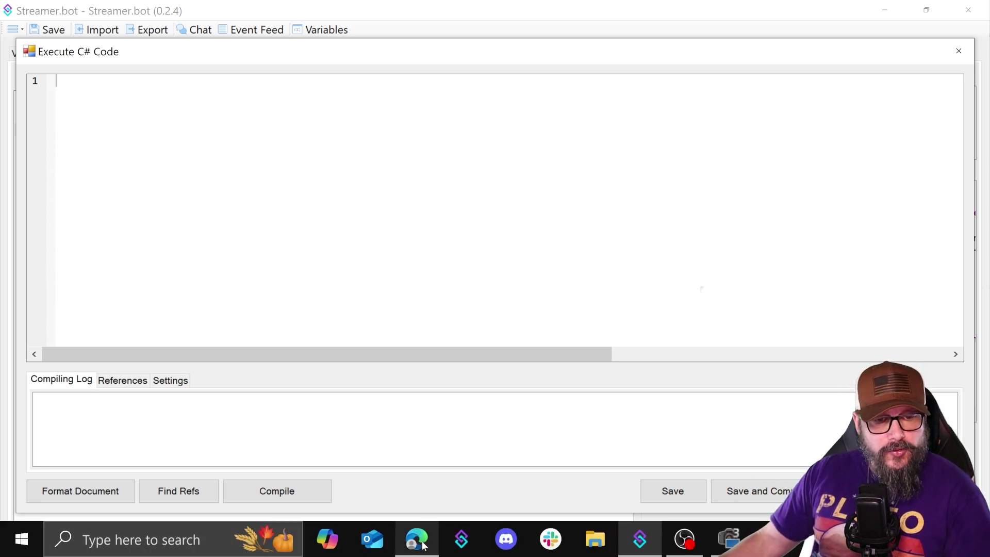
mouse_move(423, 545)
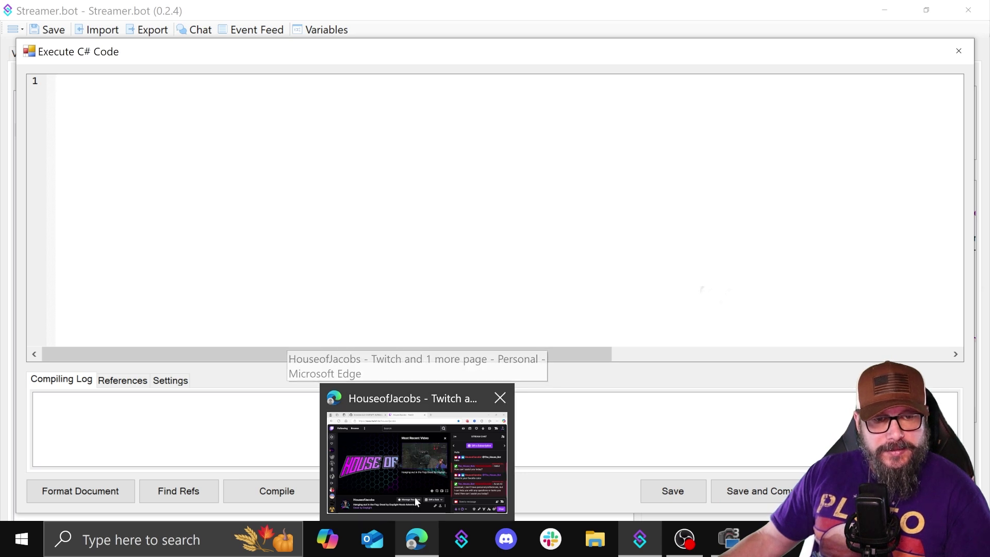
left_click(423, 545)
Copy the 219-line Memory Coding file from GitHub, review it, and minimize the browser.
left_click(210, 17)
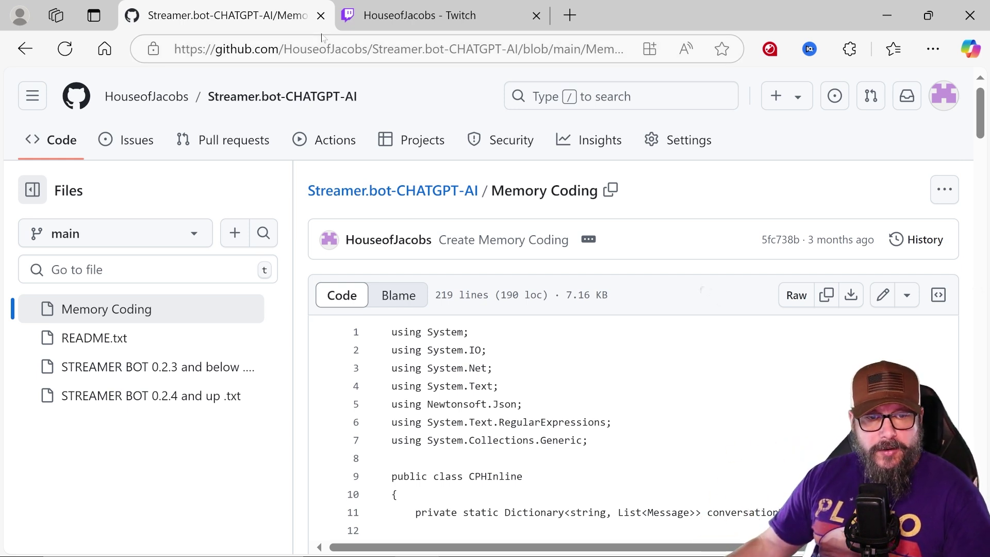
left_click(826, 295)
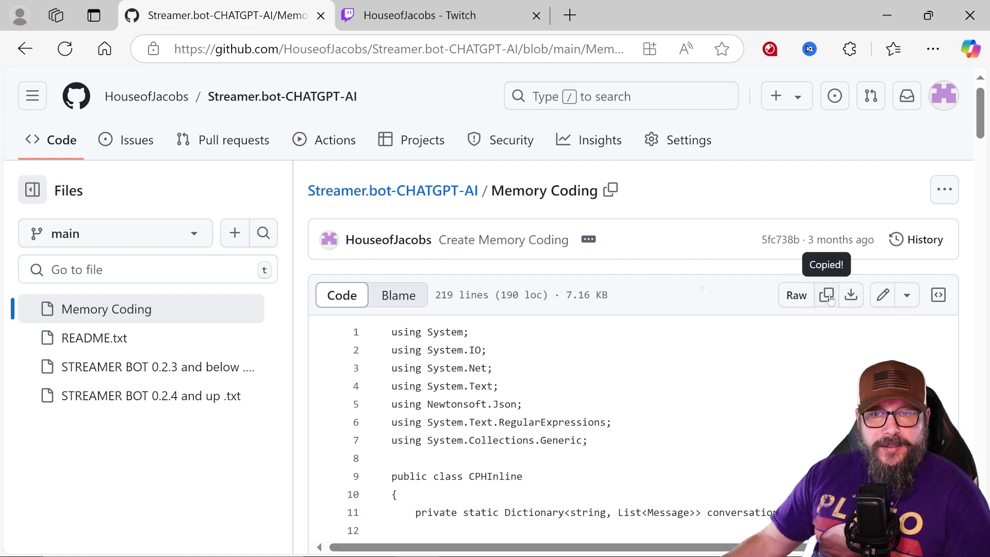
scroll(829, 298, "down", 20)
scroll(702, 289, "down", 20)
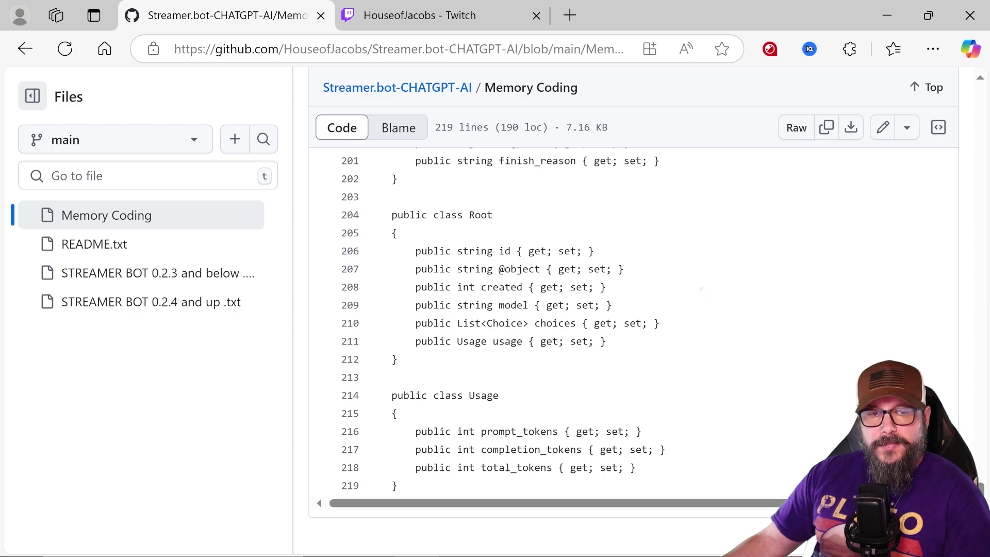
scroll(703, 291, "up", 20)
scroll(704, 289, "down", 8)
scroll(704, 291, "down", 17)
scroll(703, 290, "up", 20)
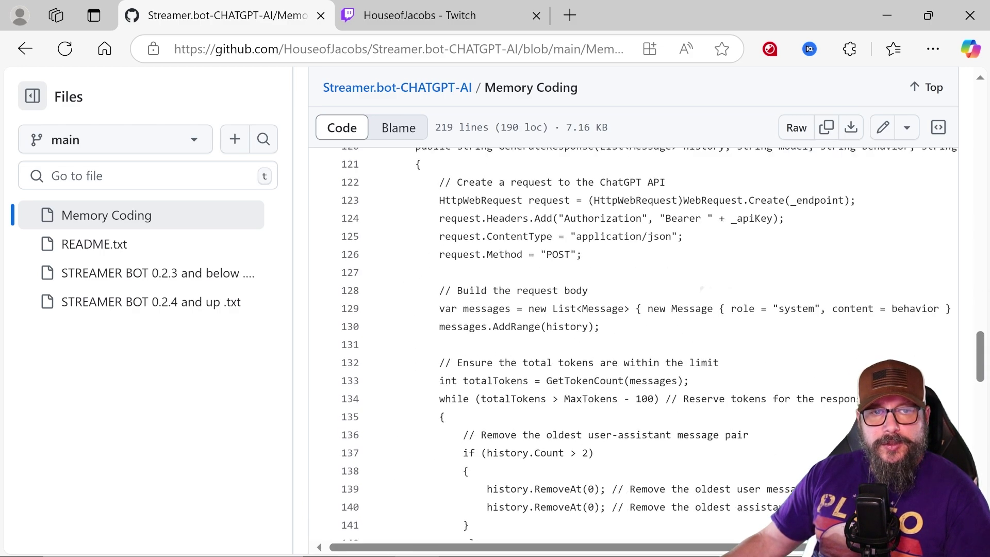
scroll(704, 290, "up", 5)
left_click(887, 15)
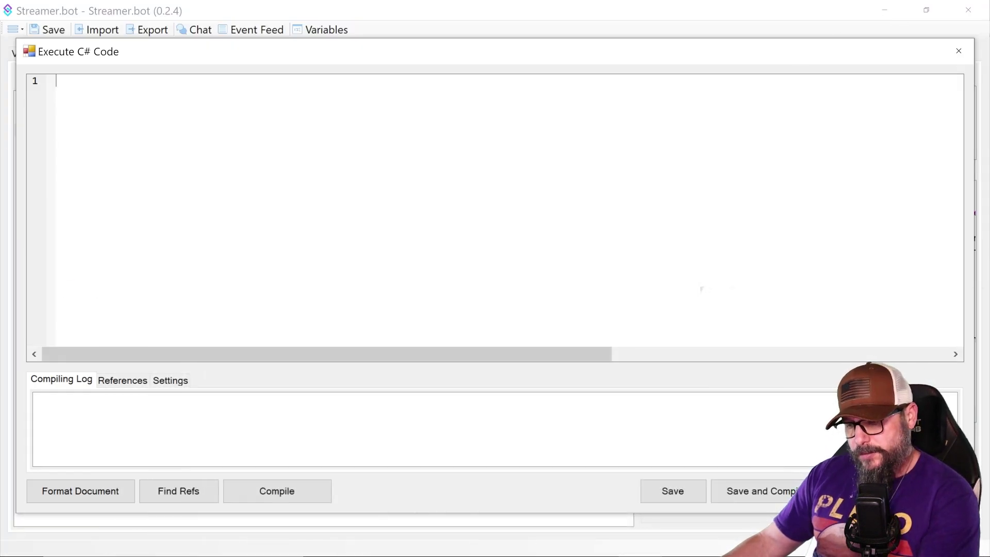
Paste the Memory Coding script, compile it successfully, and save the Execute C# Code.
key("ctrl+v")
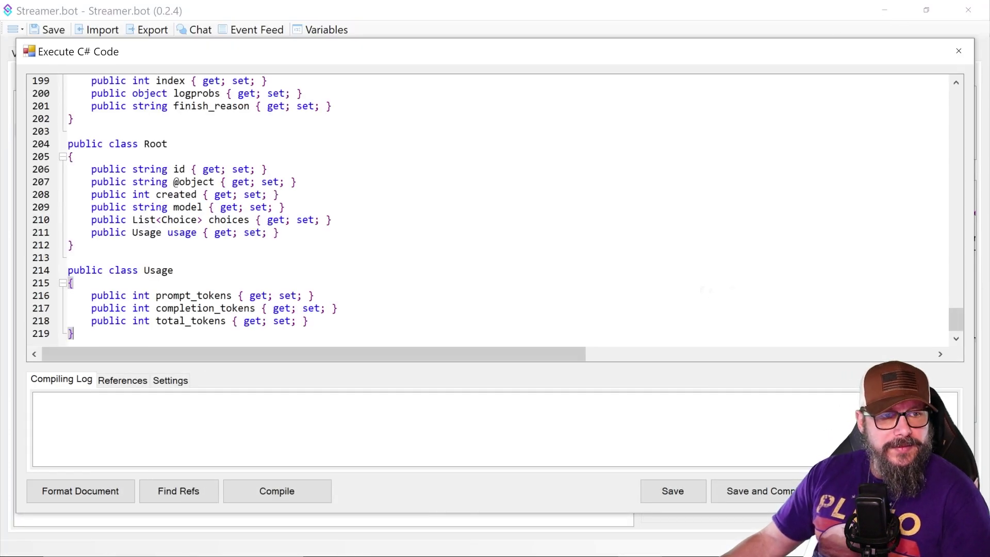
left_click(277, 487)
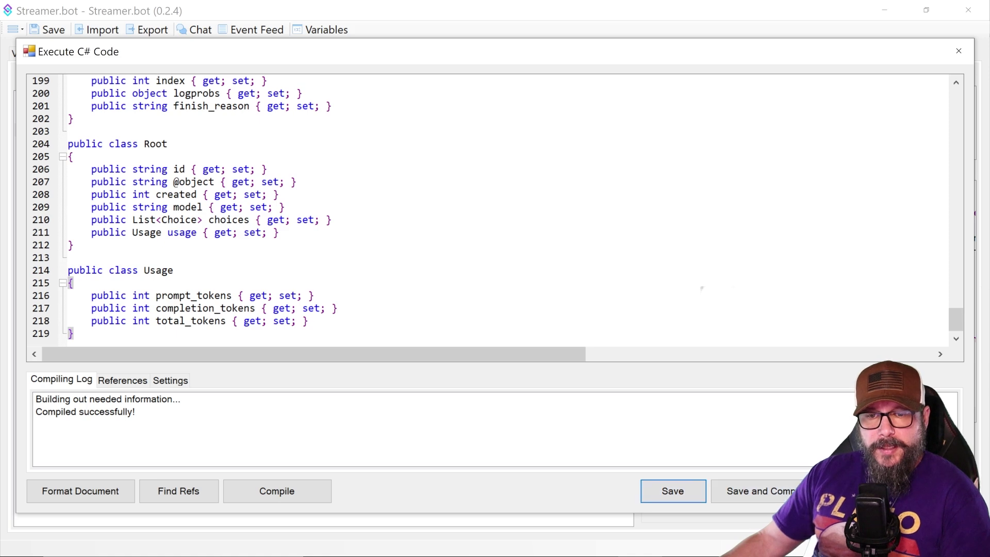
left_click(681, 494)
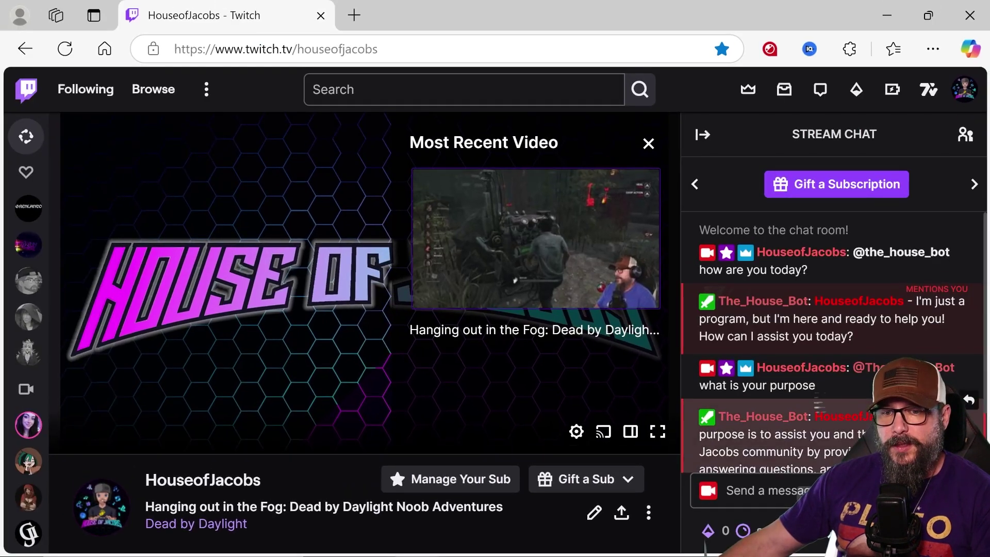
Mention the chat bot and send 'How are you today sir' in Twitch chat.
mouse_move(829, 290)
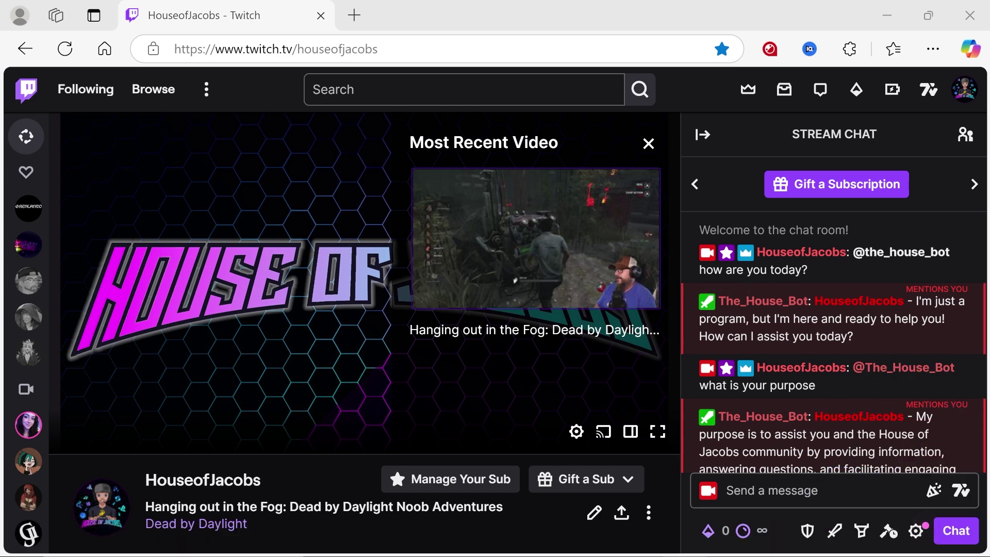
mouse_move(787, 421)
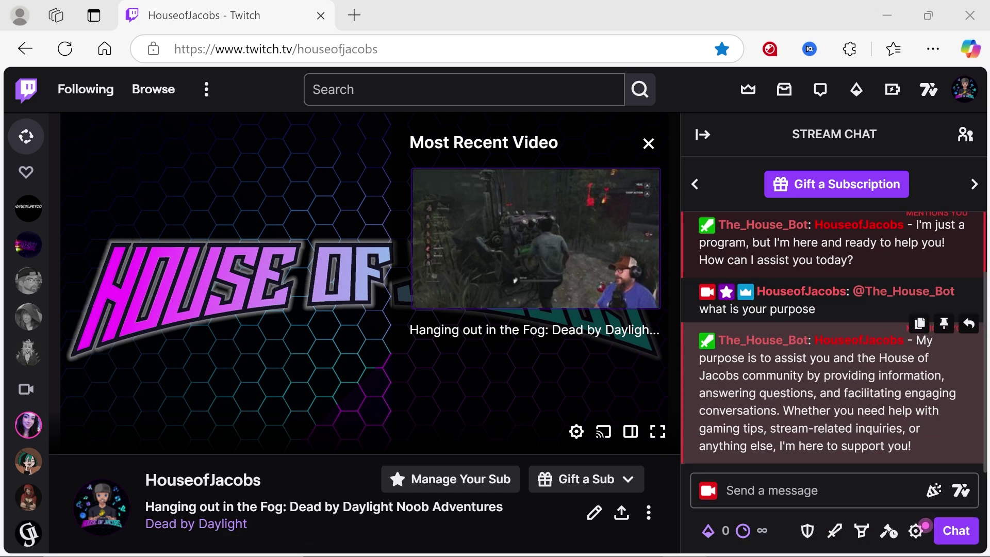
left_click(799, 490)
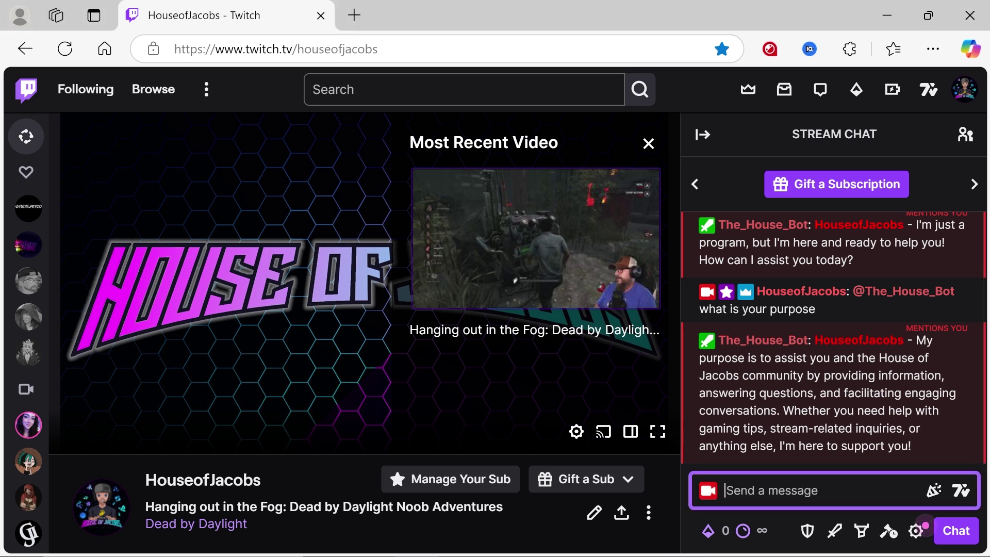
type("@the")
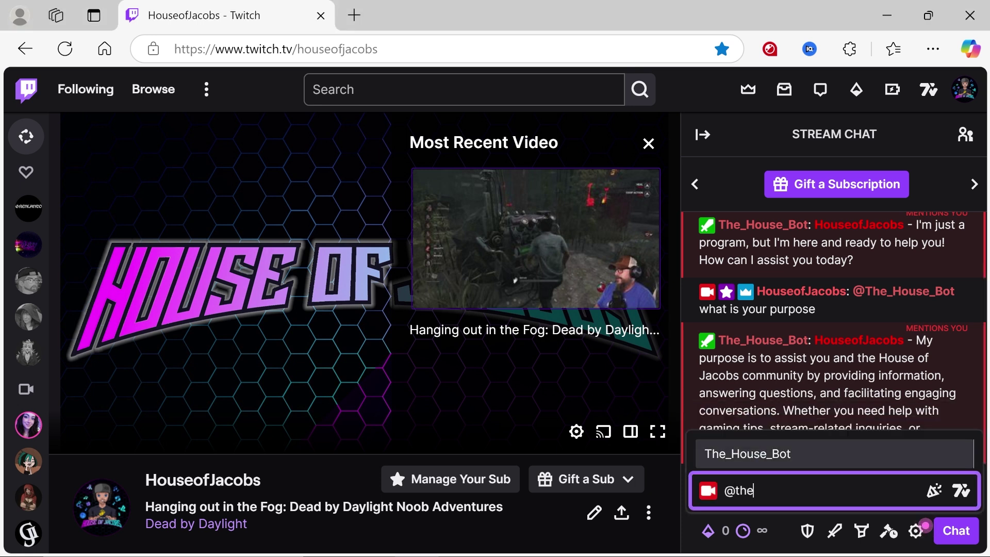
left_click(799, 459)
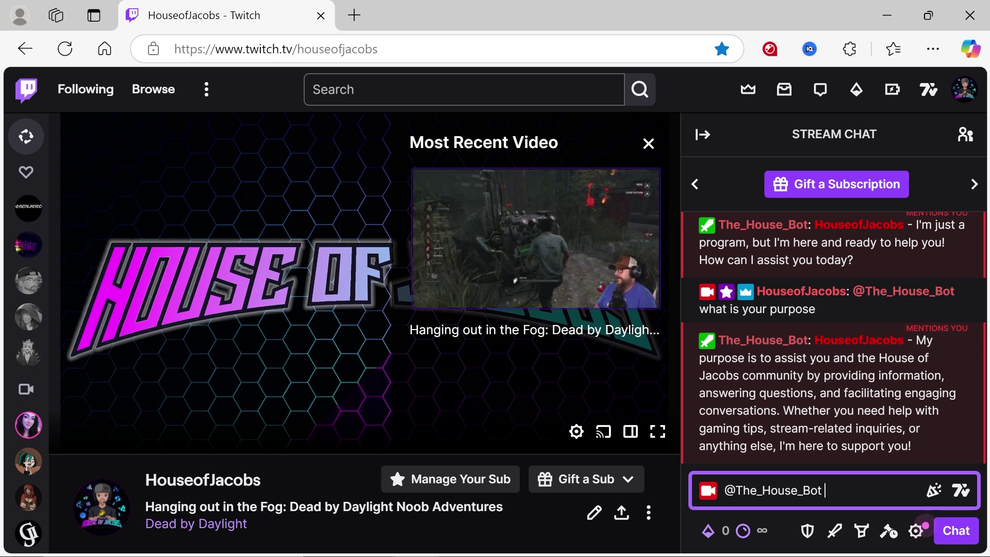
type("How are ")
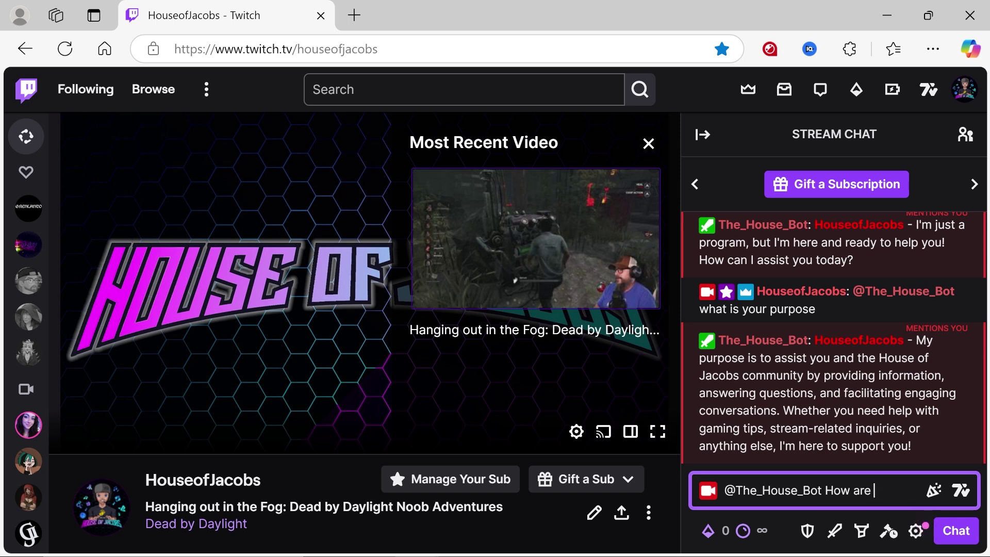
type("you today sir")
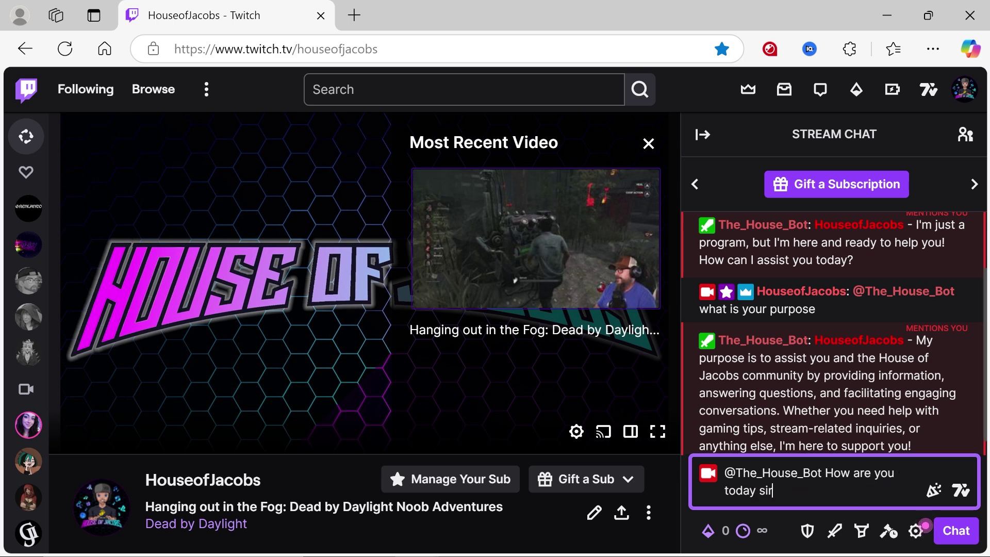
key("Return")
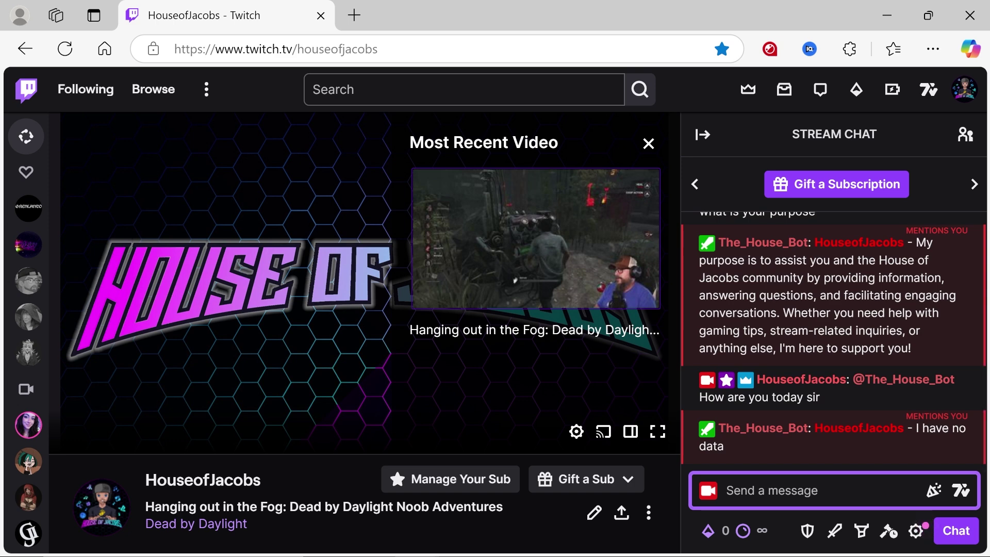
type("@")
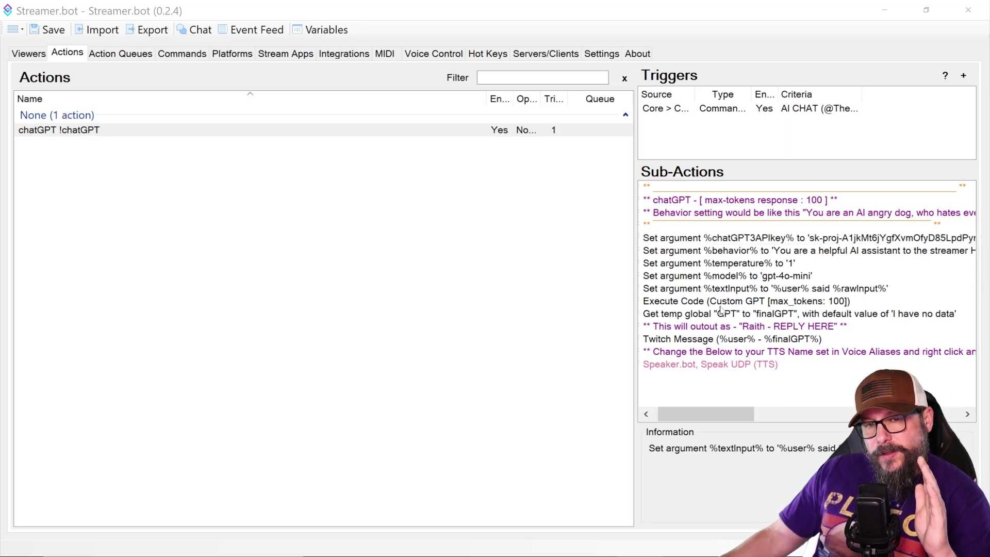
left_click(873, 292)
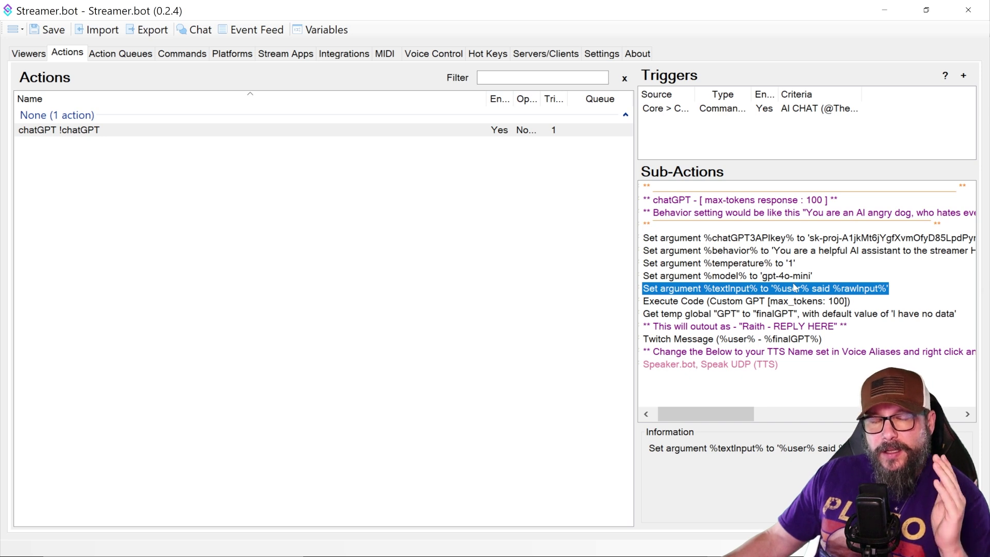
mouse_move(551, 553)
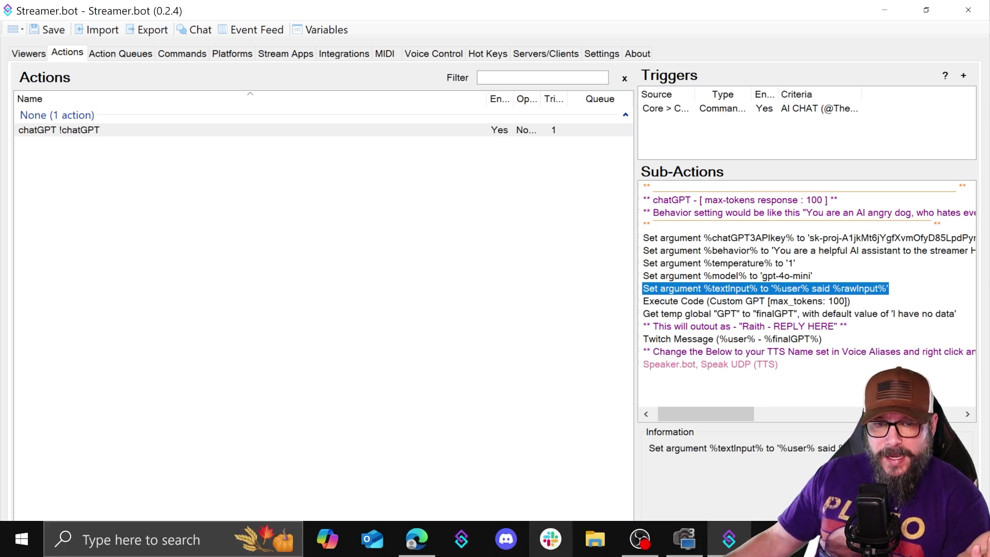